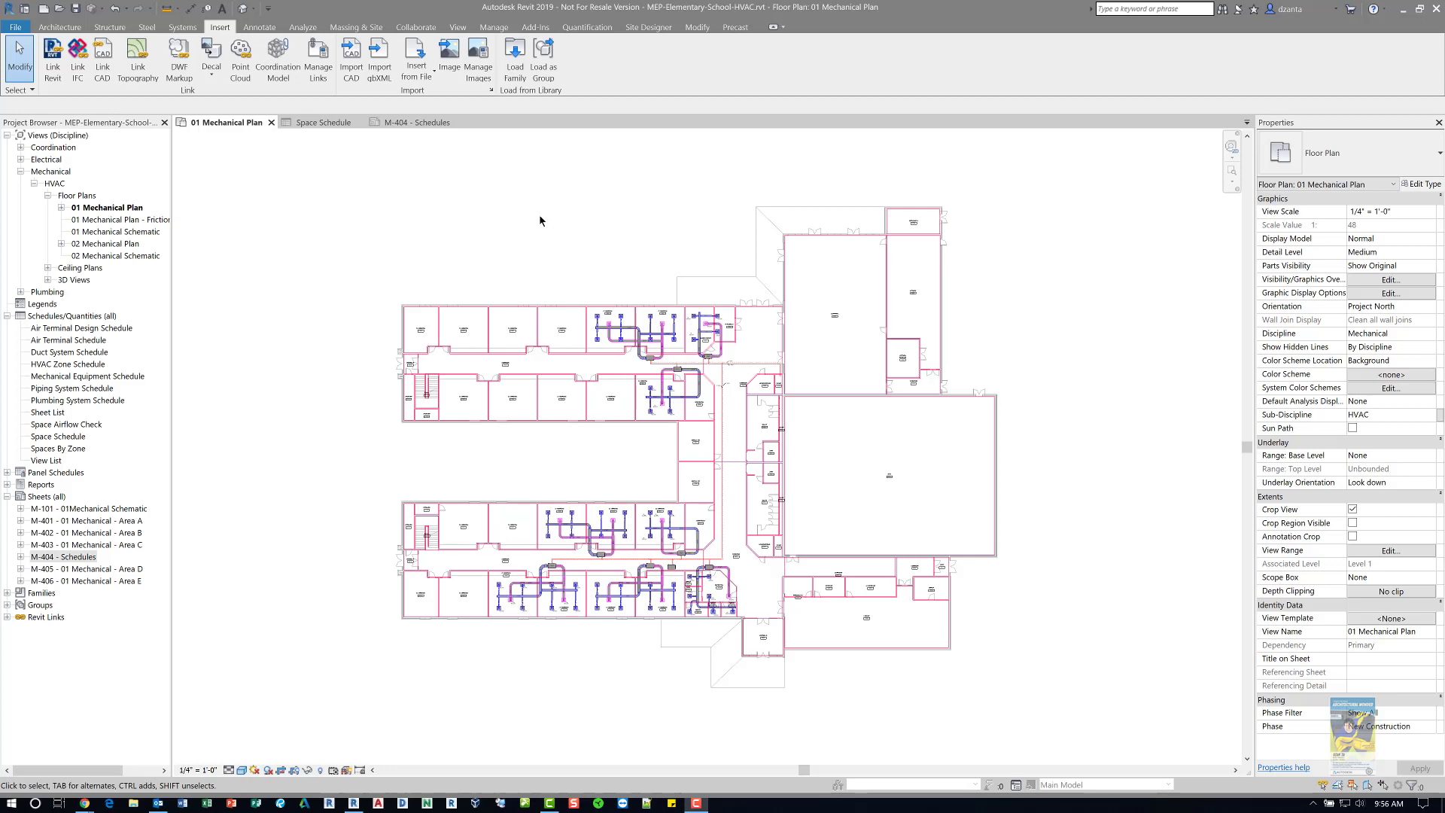
Open the Space Schedule view listing spaces by zone with air terminals and airflow checks.
scroll(669, 374, "up", 5)
scroll(669, 374, "up", 5)
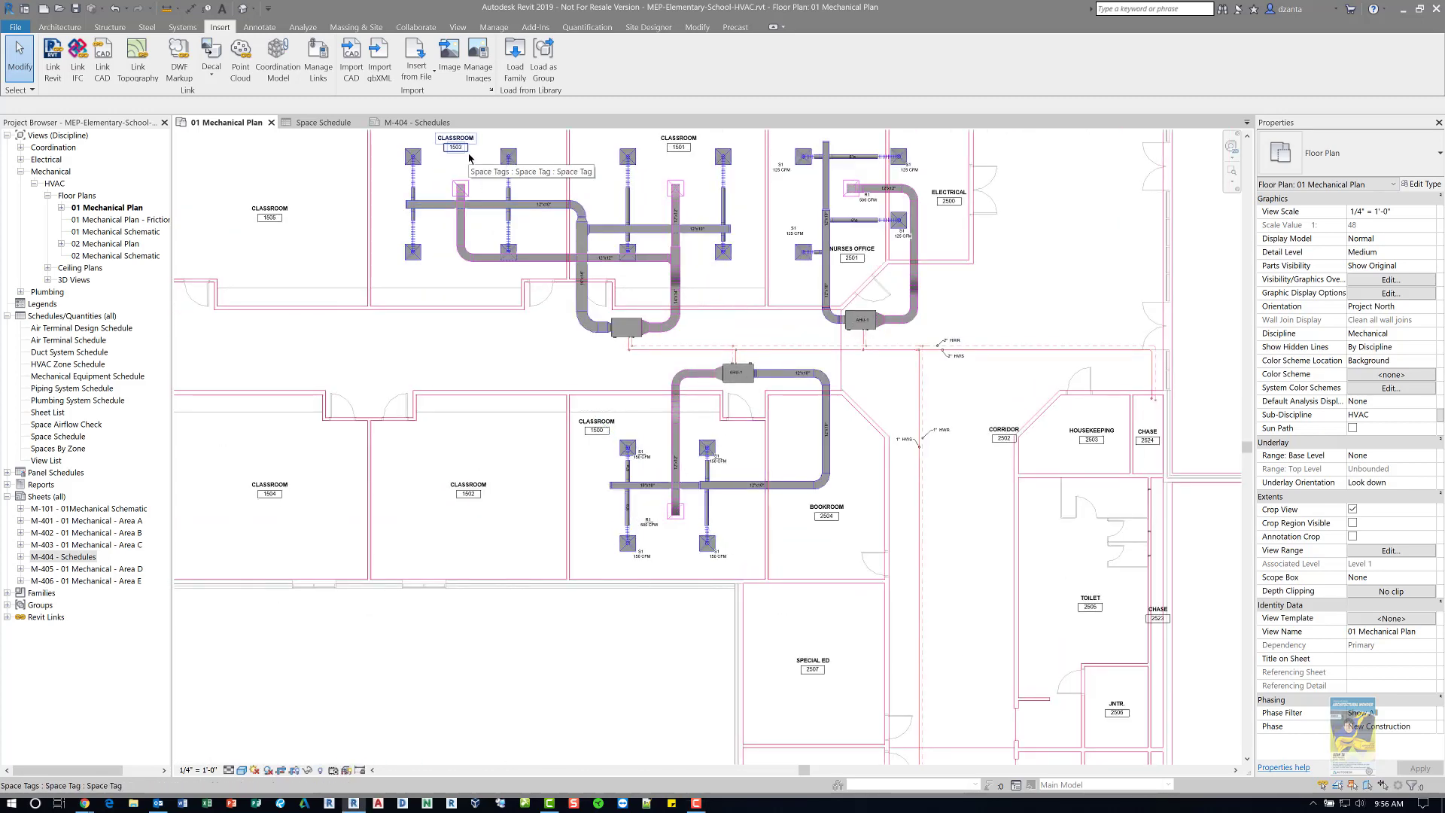
scroll(665, 180, "up", 1)
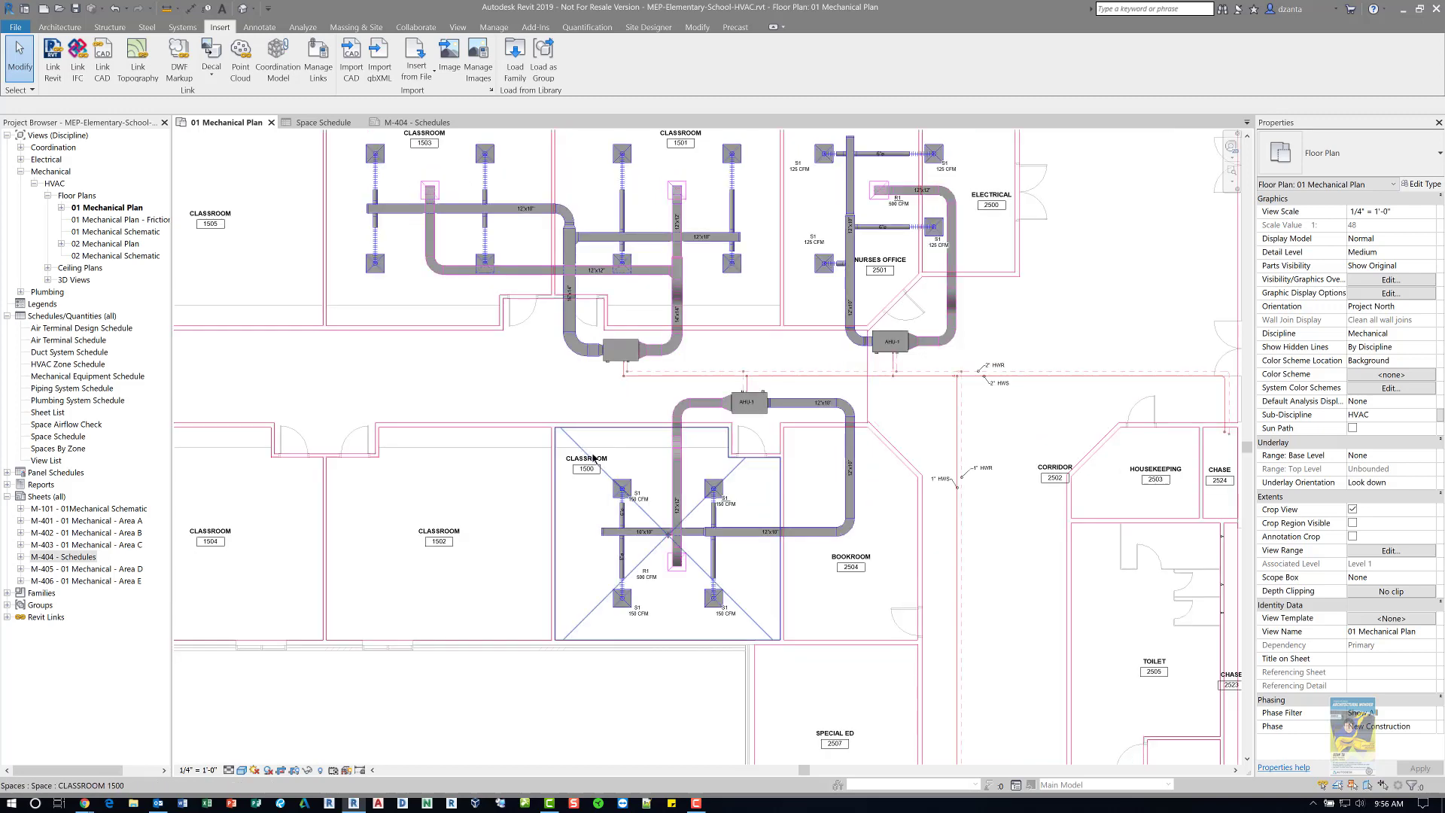
scroll(594, 457, "down", 3)
middle_click_drag(632, 757, 722, 393)
scroll(681, 481, "up", 3)
scroll(722, 394, "down", 2)
scroll(351, 463, "down", 1)
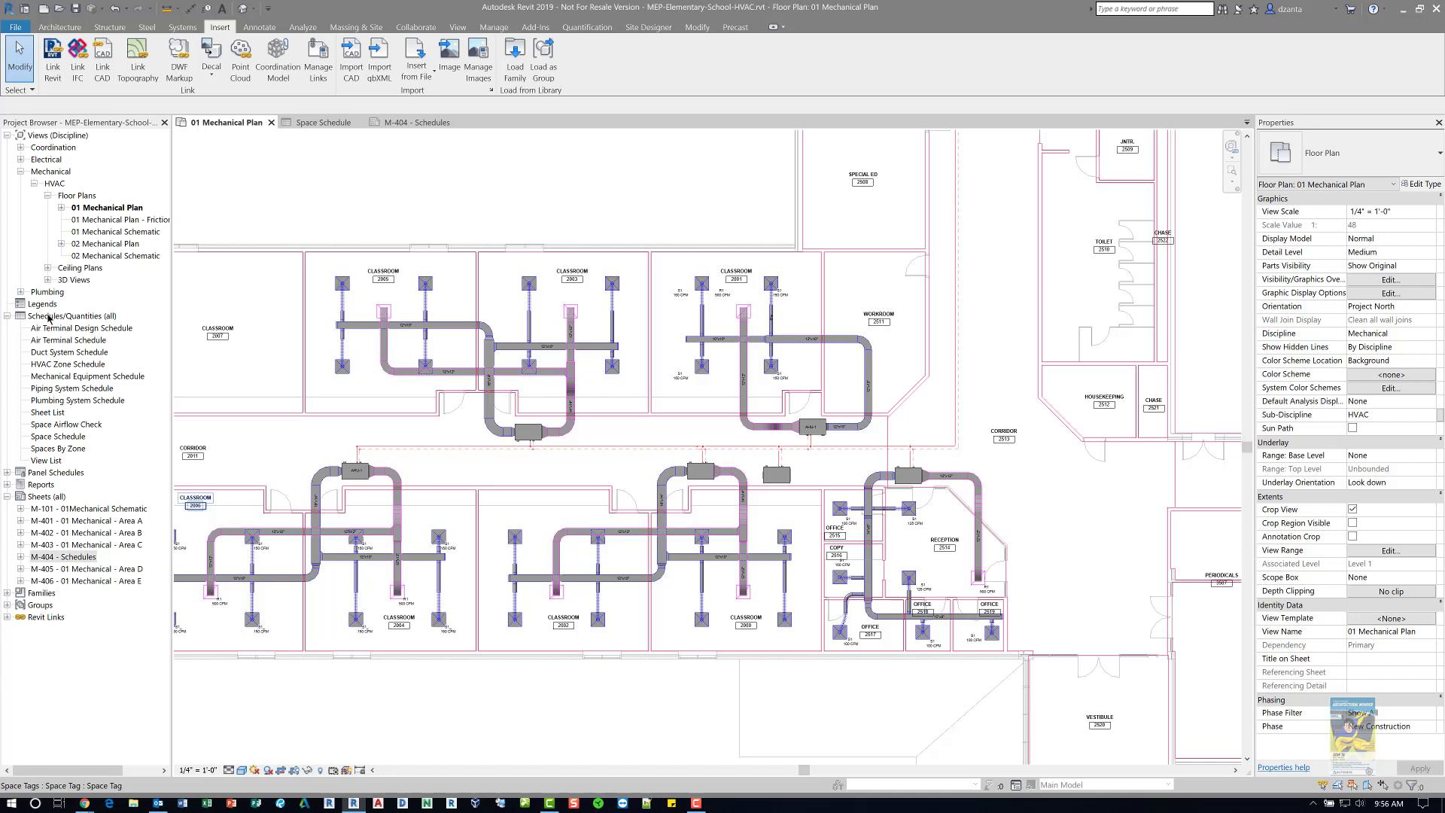
double_click(47, 438)
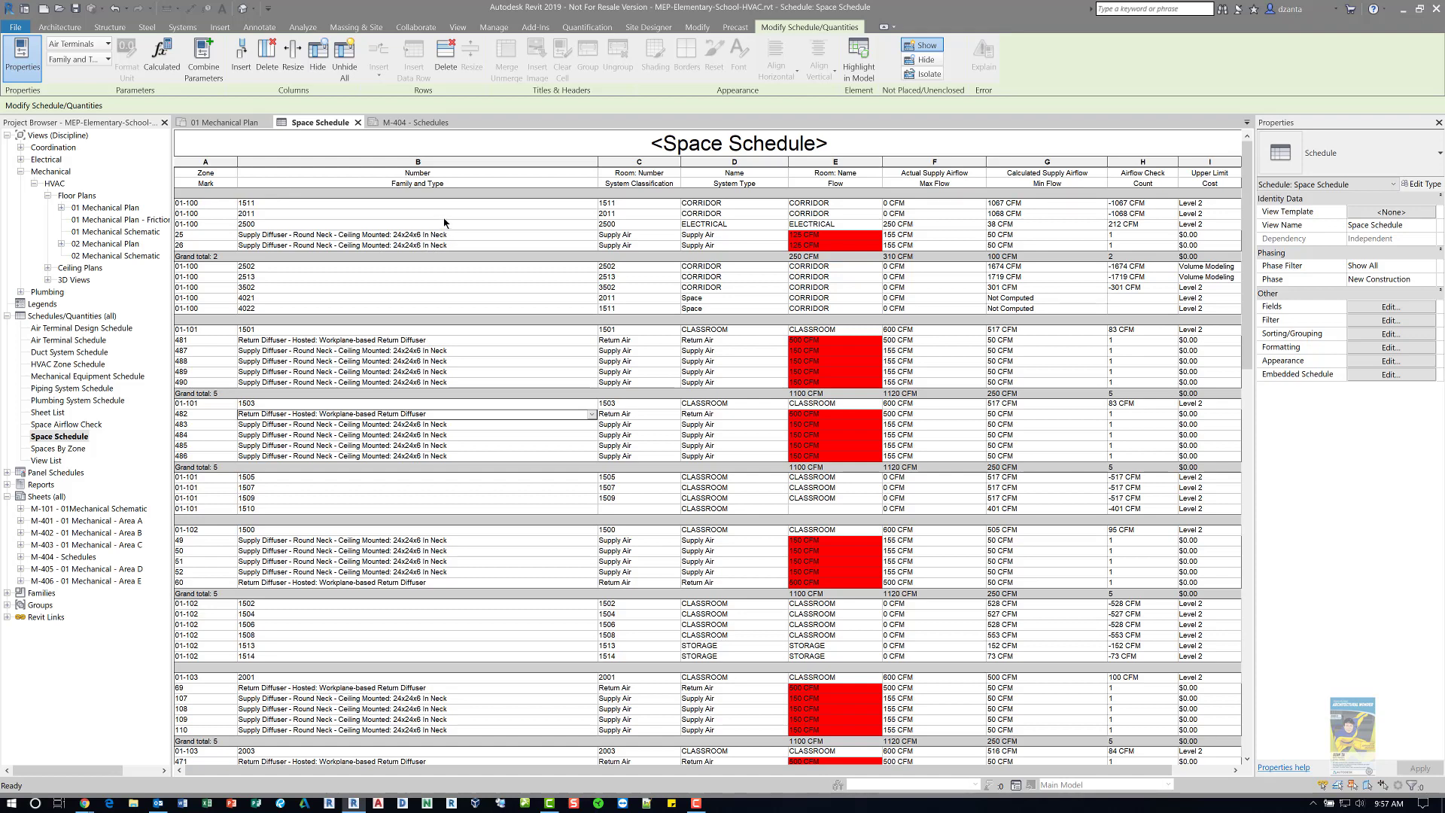
Show the Space Schedule's Embedded Schedule settings in an enlarged Schedule Properties dialog, category Air Terminals.
left_click(1363, 305)
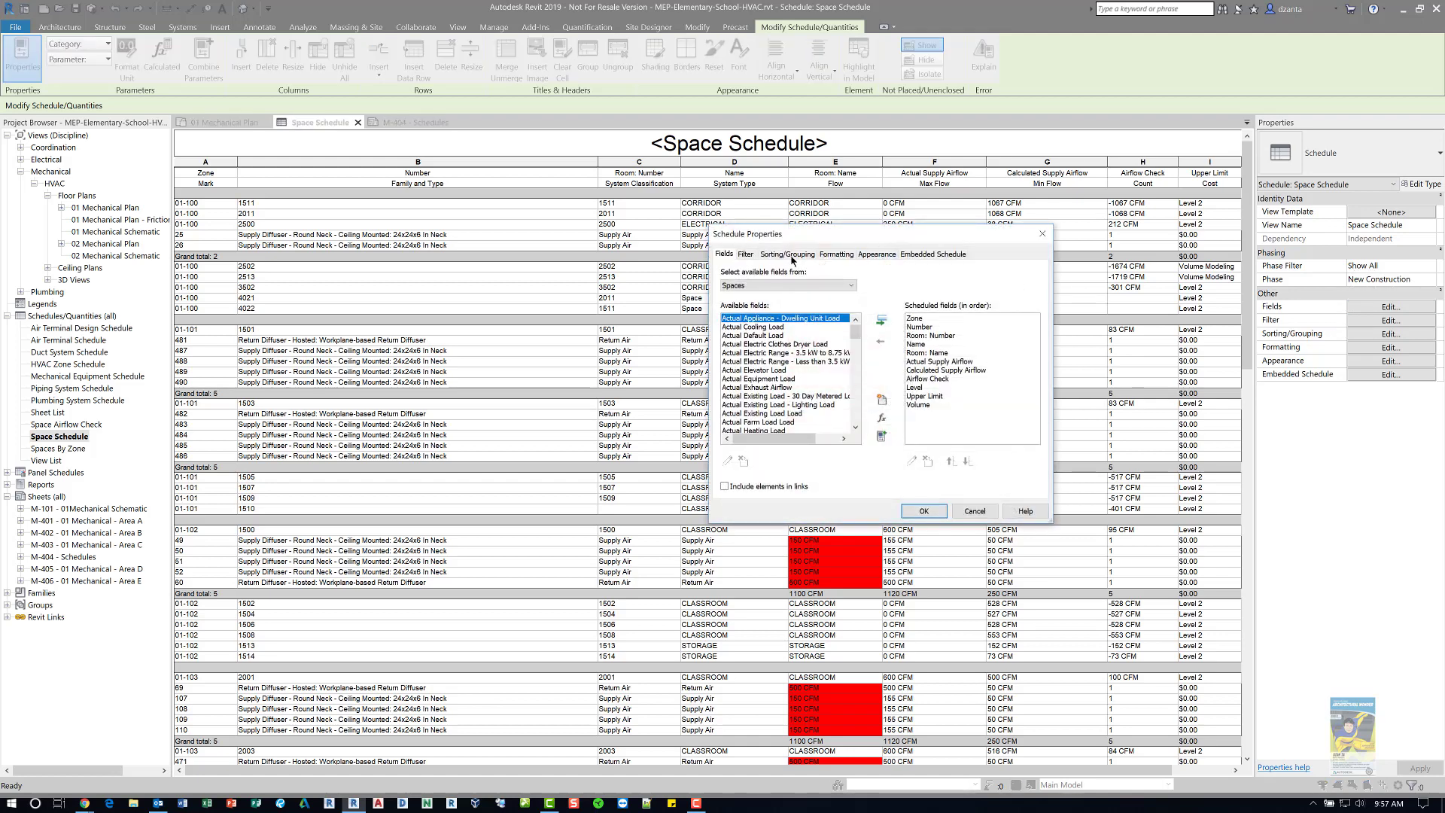
left_click_drag(884, 234, 678, 265)
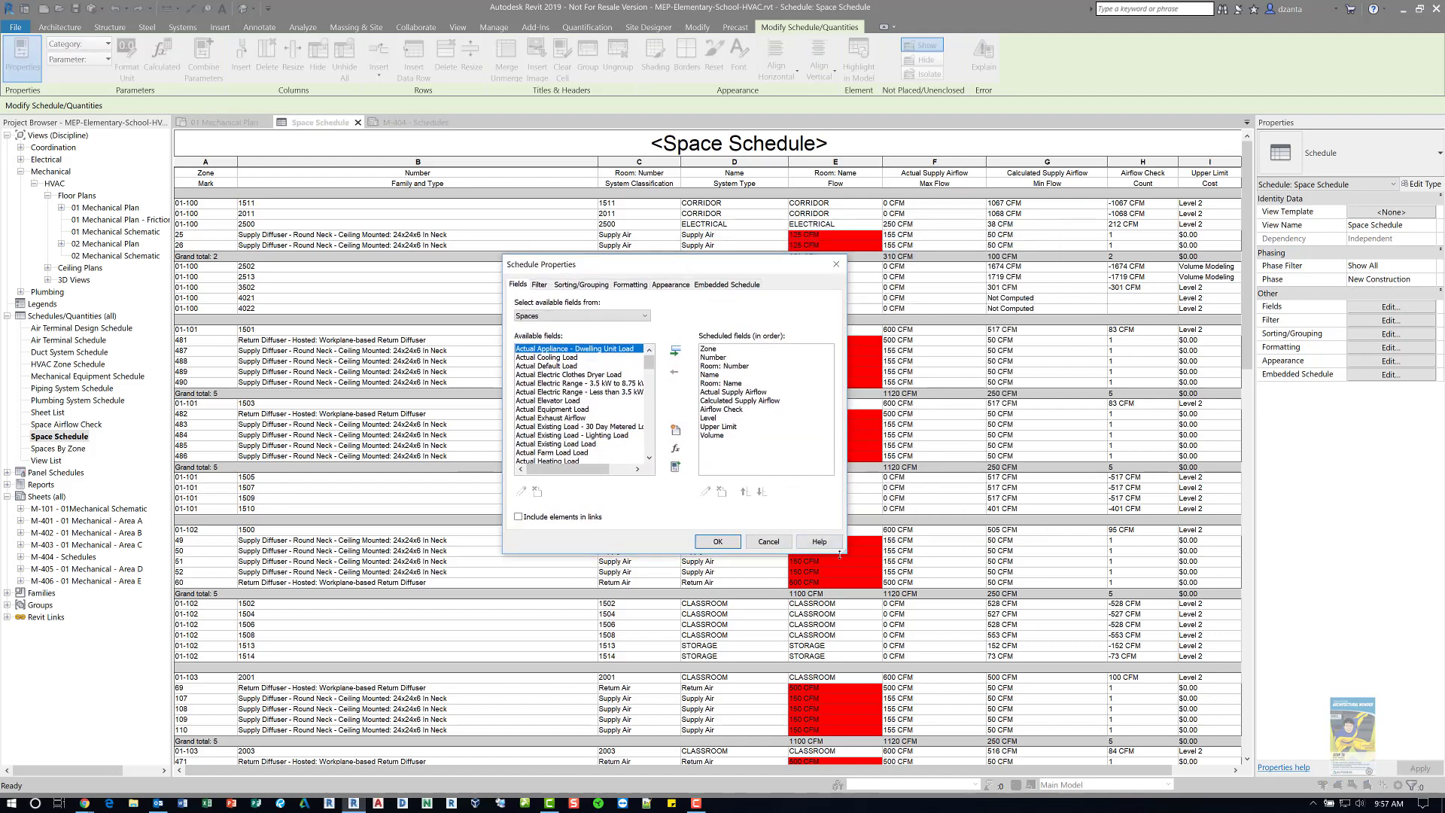
left_click_drag(844, 552, 963, 605)
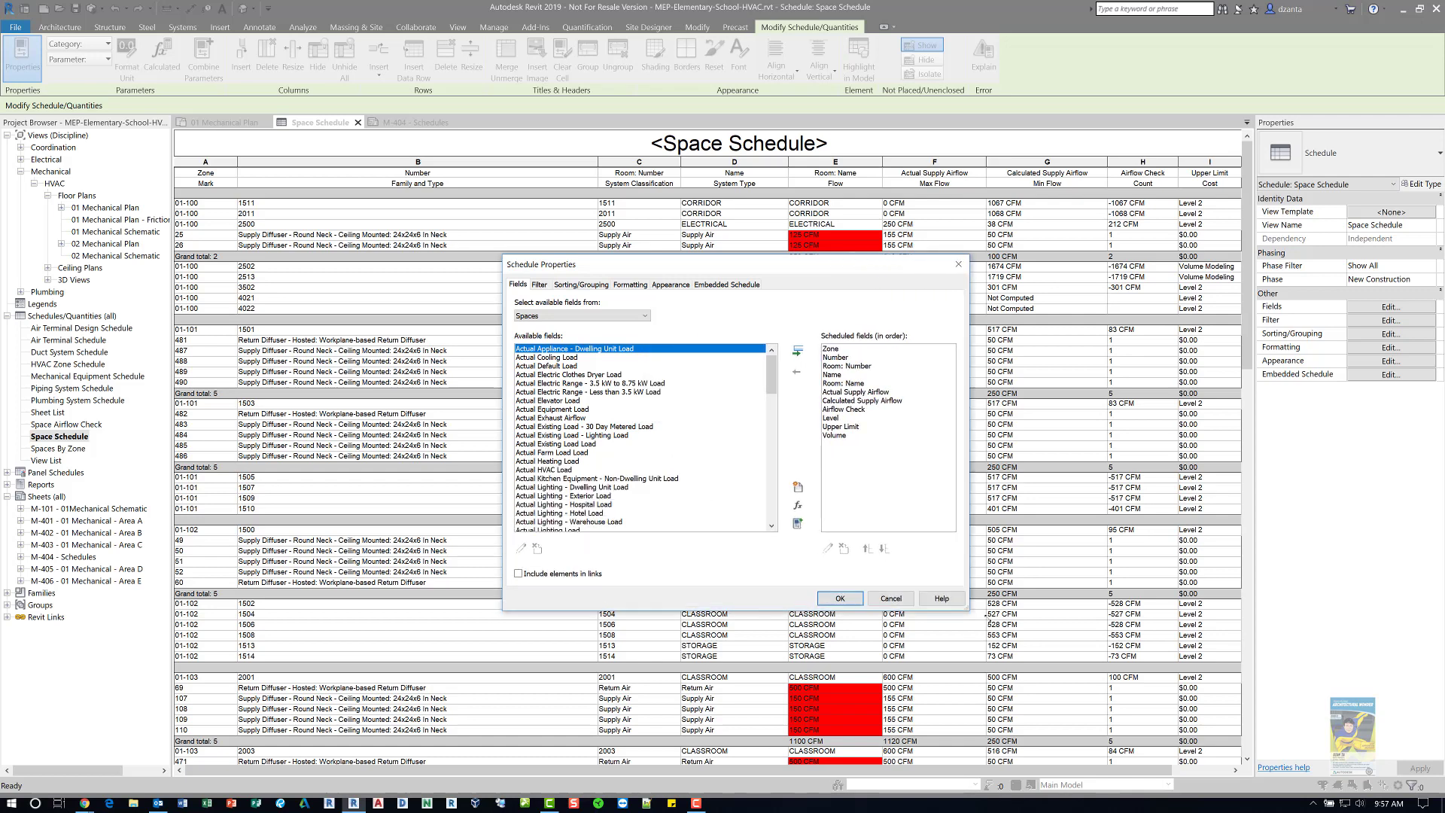
left_click_drag(884, 261, 874, 226)
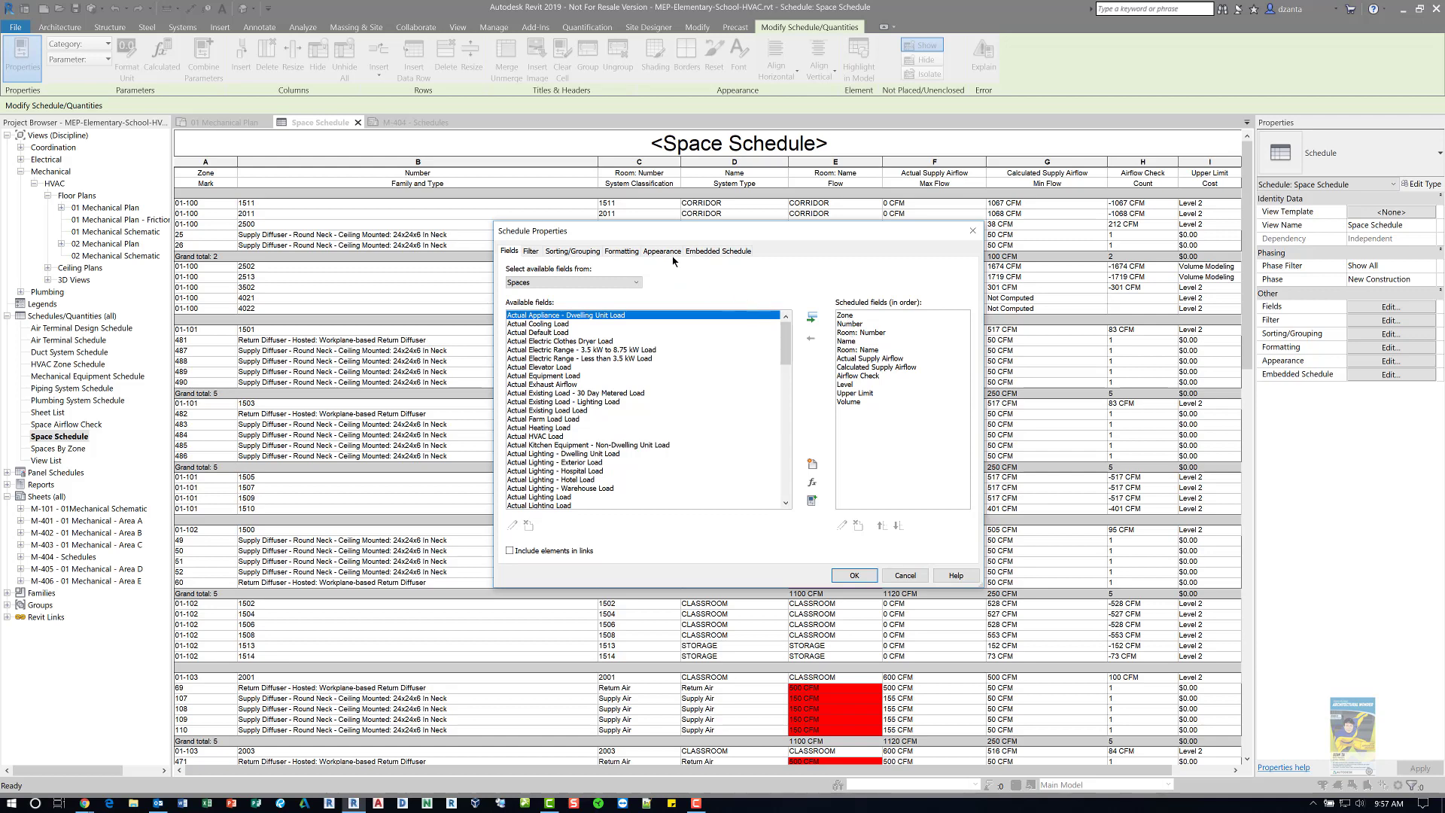
left_click(720, 254)
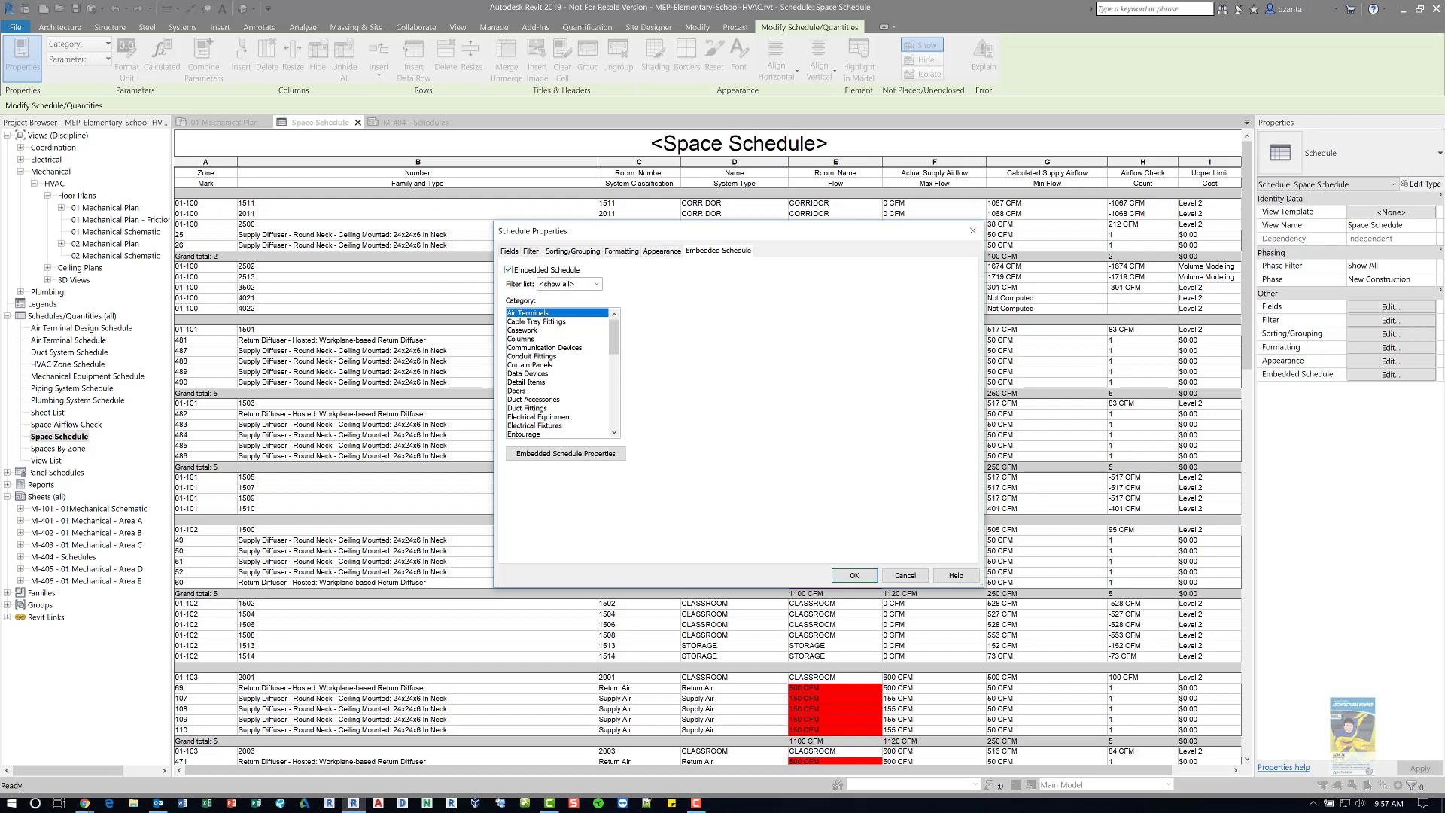
Open the embedded Air Terminals schedule's properties to see its Mark, Family and Type, Flow, Count, Cost fields.
left_click(487, 374)
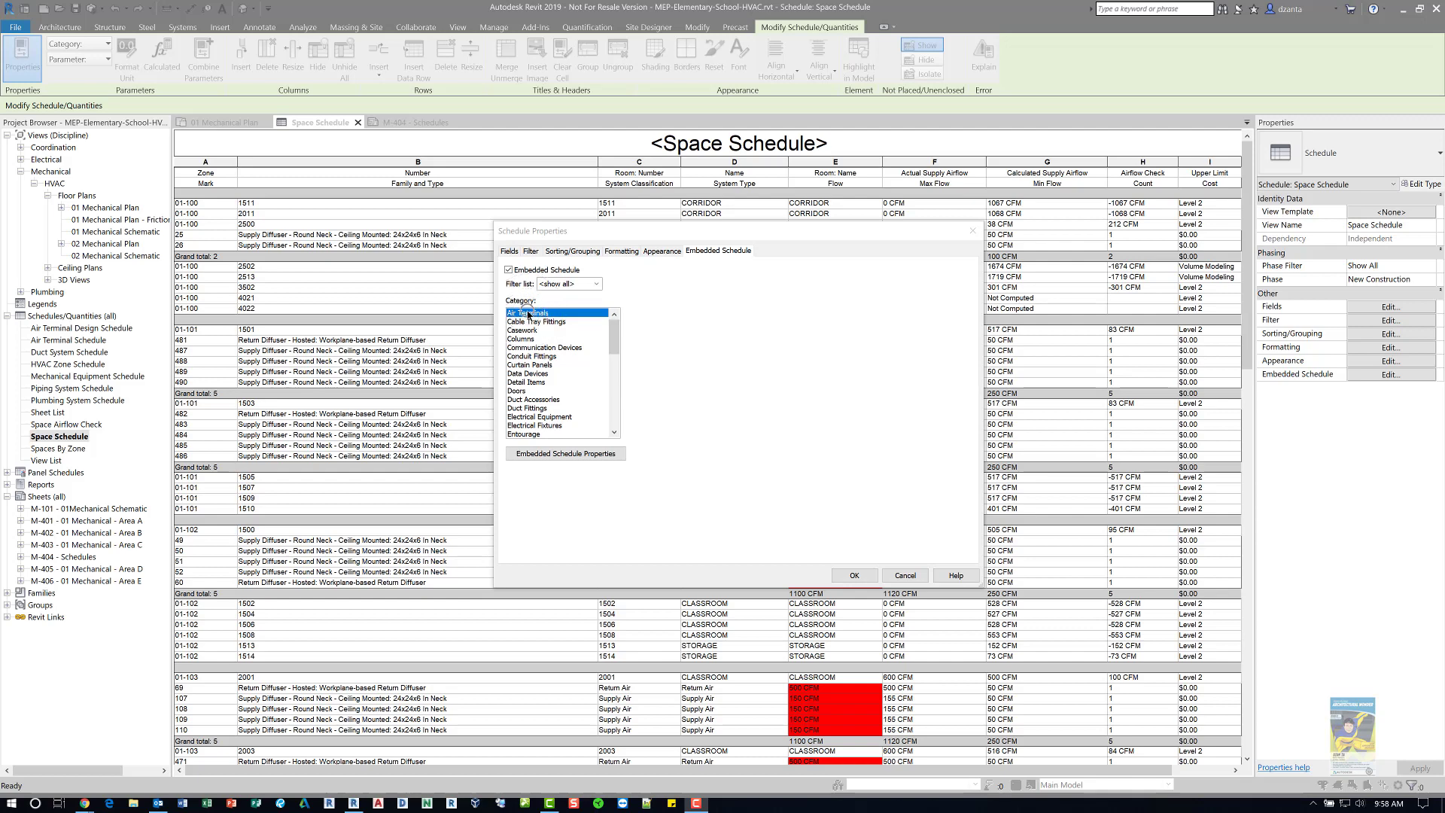
left_click(559, 453)
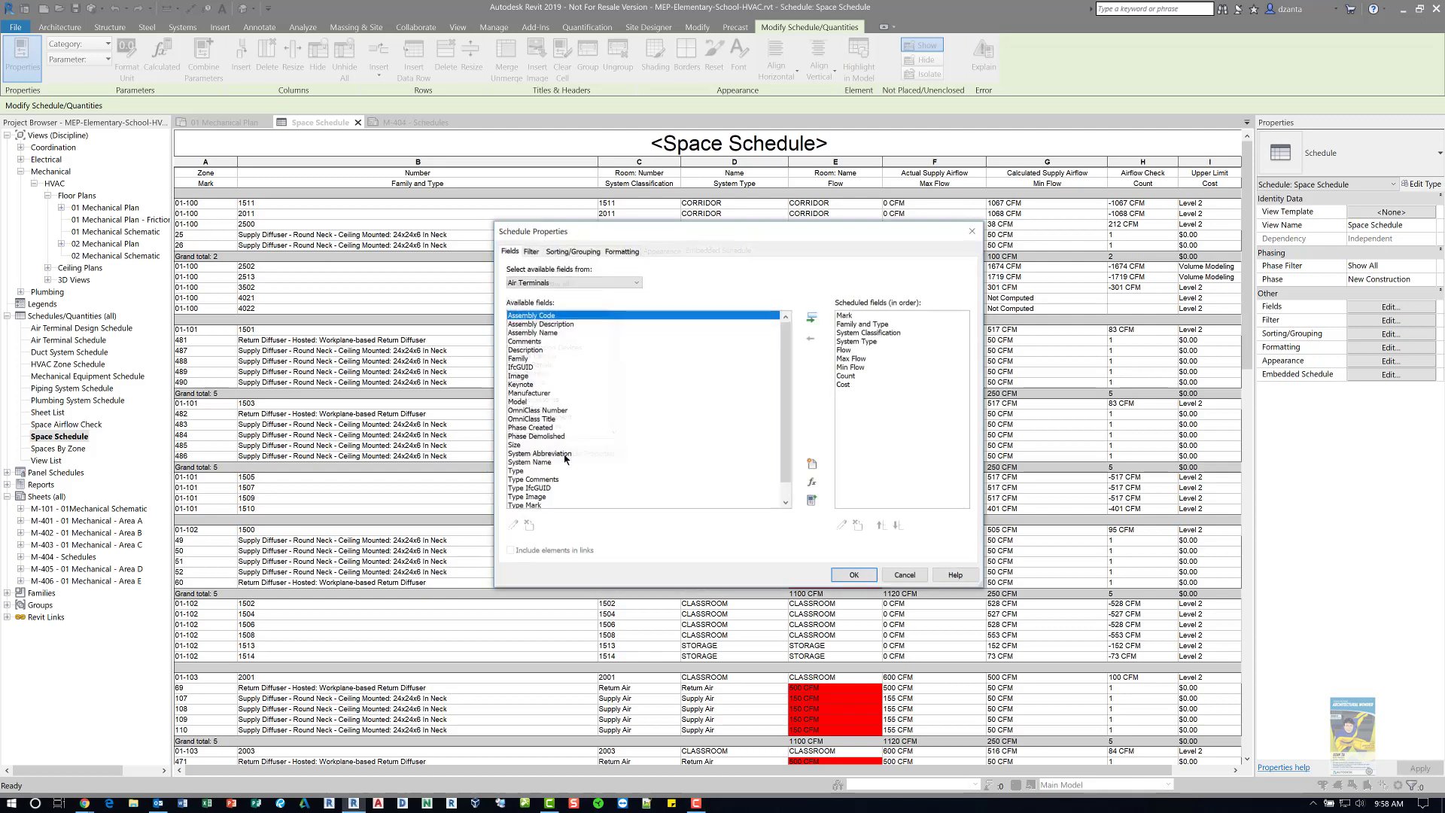
Check the embedded schedule's fields, then view its filter: Flow greater than or equal to 125 CFM.
left_click_drag(735, 232, 883, 286)
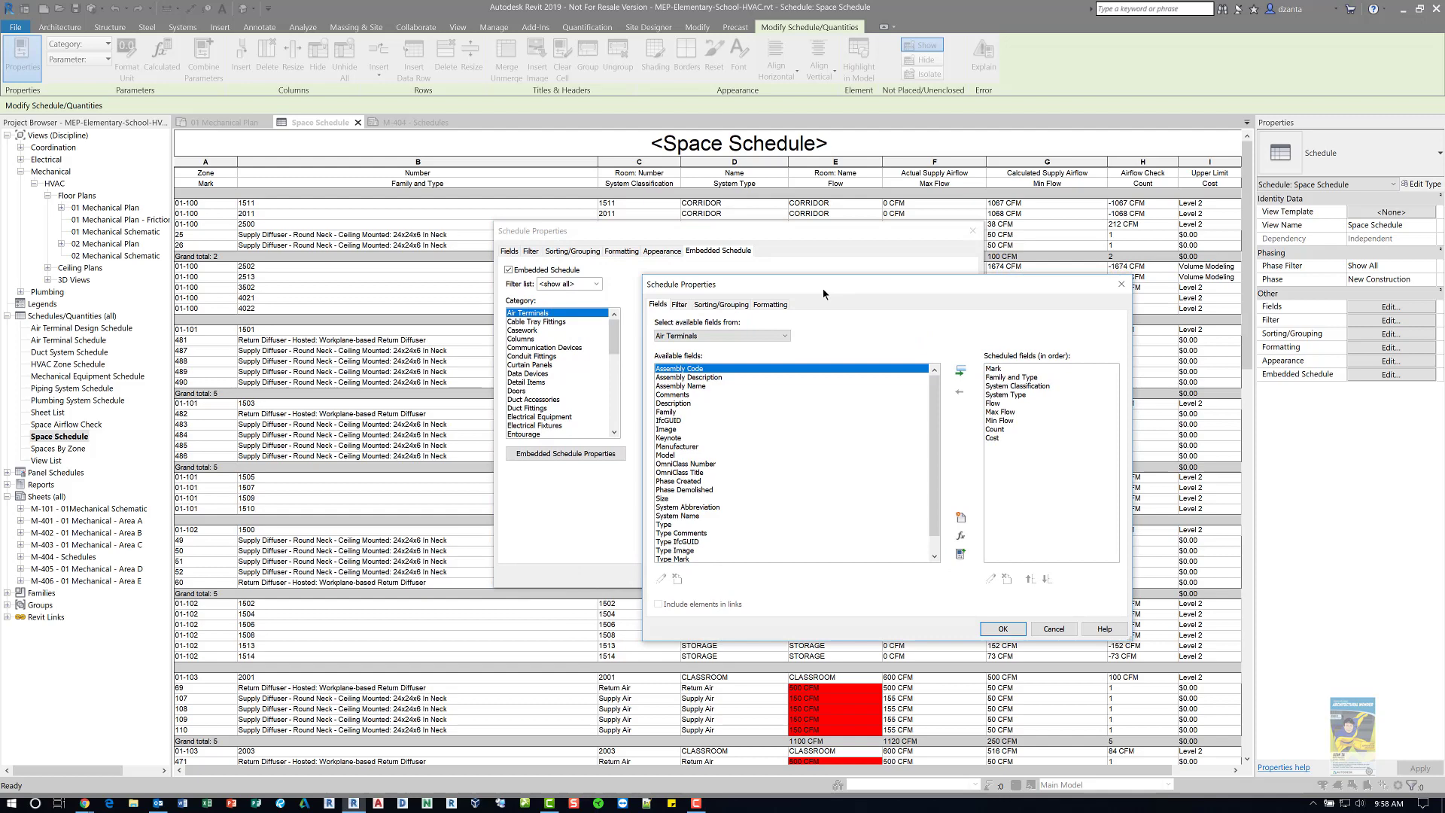
left_click_drag(810, 371, 813, 353)
left_click(999, 379)
left_click(679, 305)
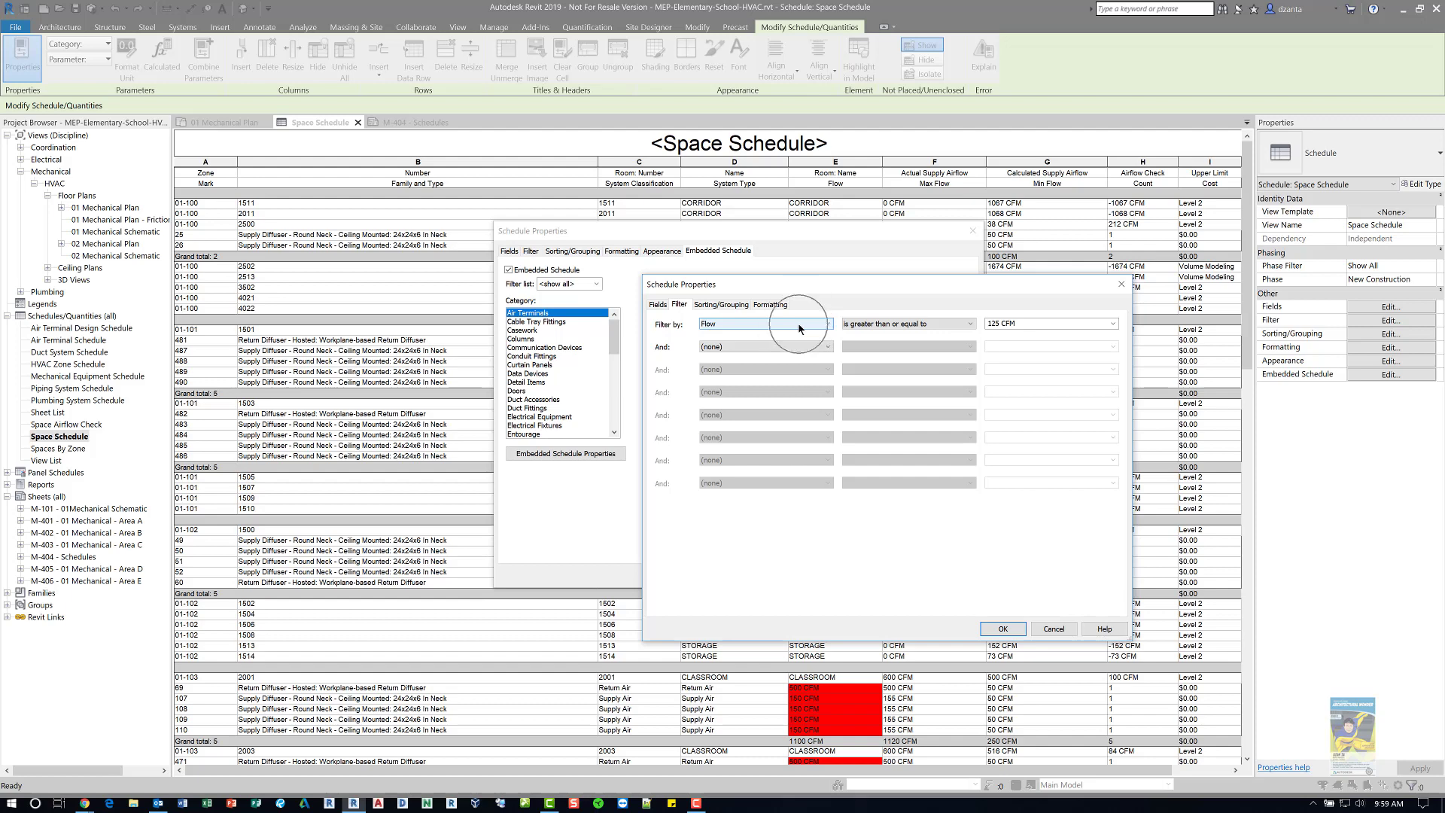
Review the 125 CFM filter and the ascending Mark, System Type, Flow sorting with grand totals.
left_click(864, 328)
left_click(1049, 326)
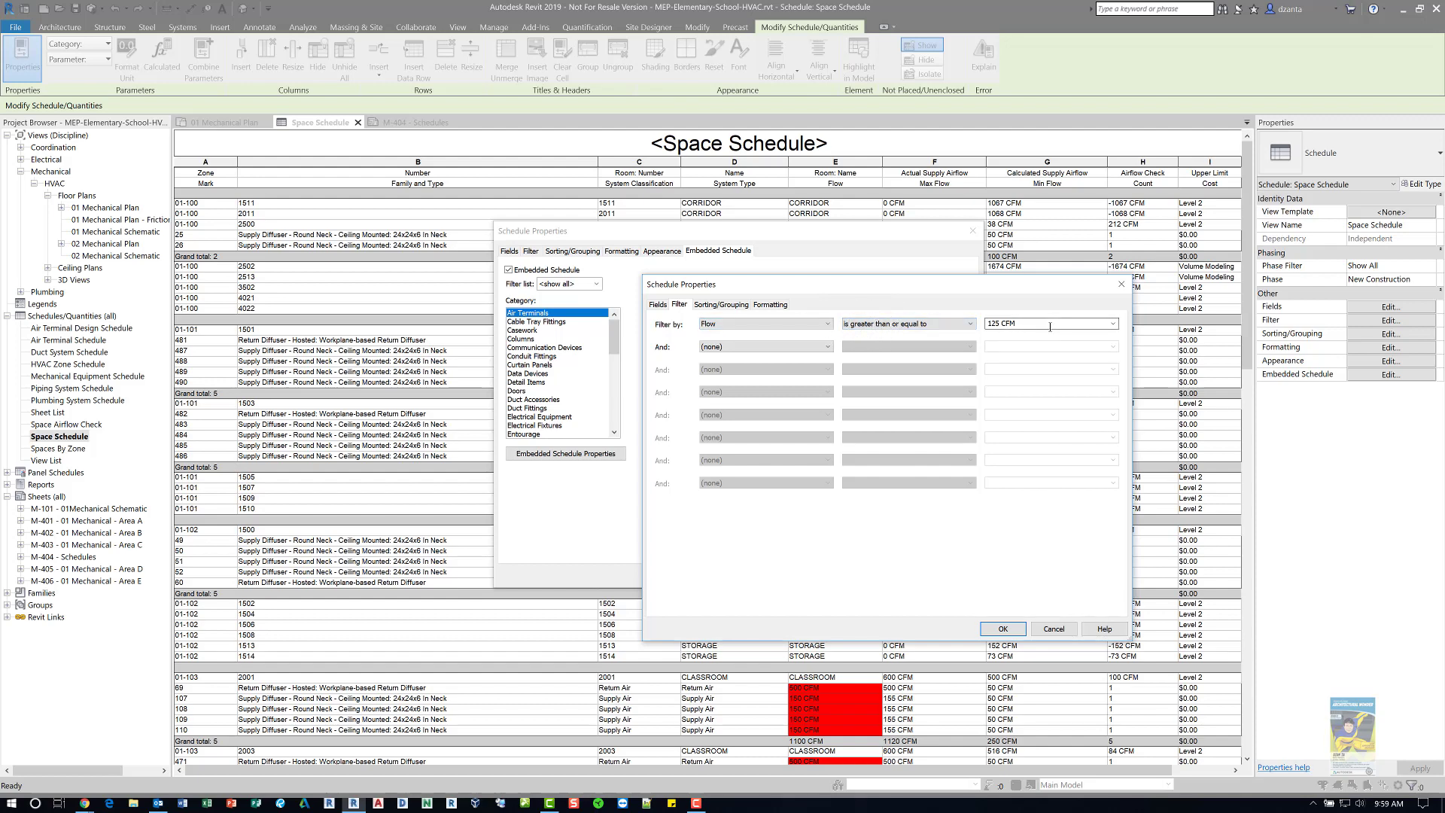
left_click(721, 305)
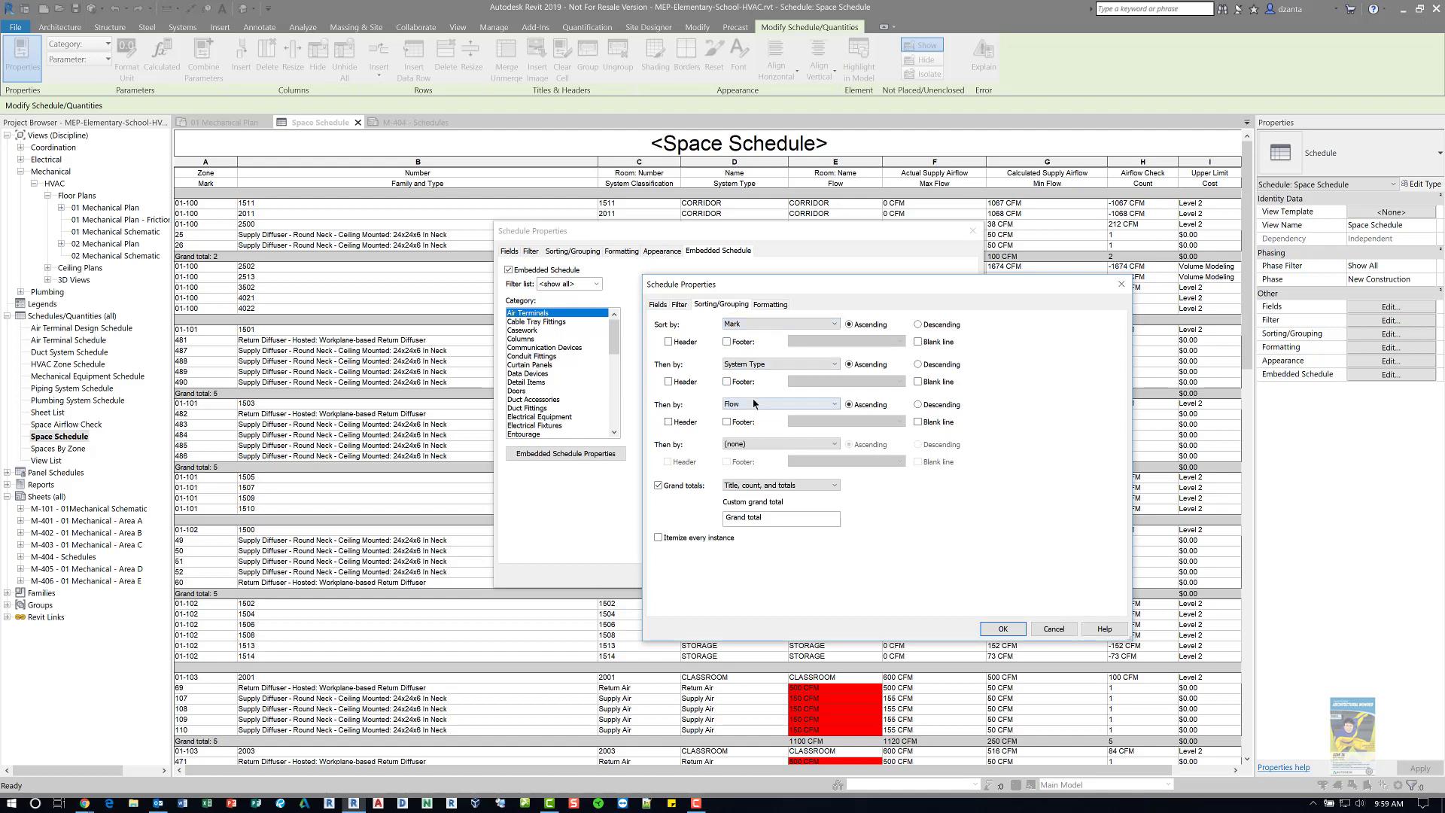
left_click(786, 305)
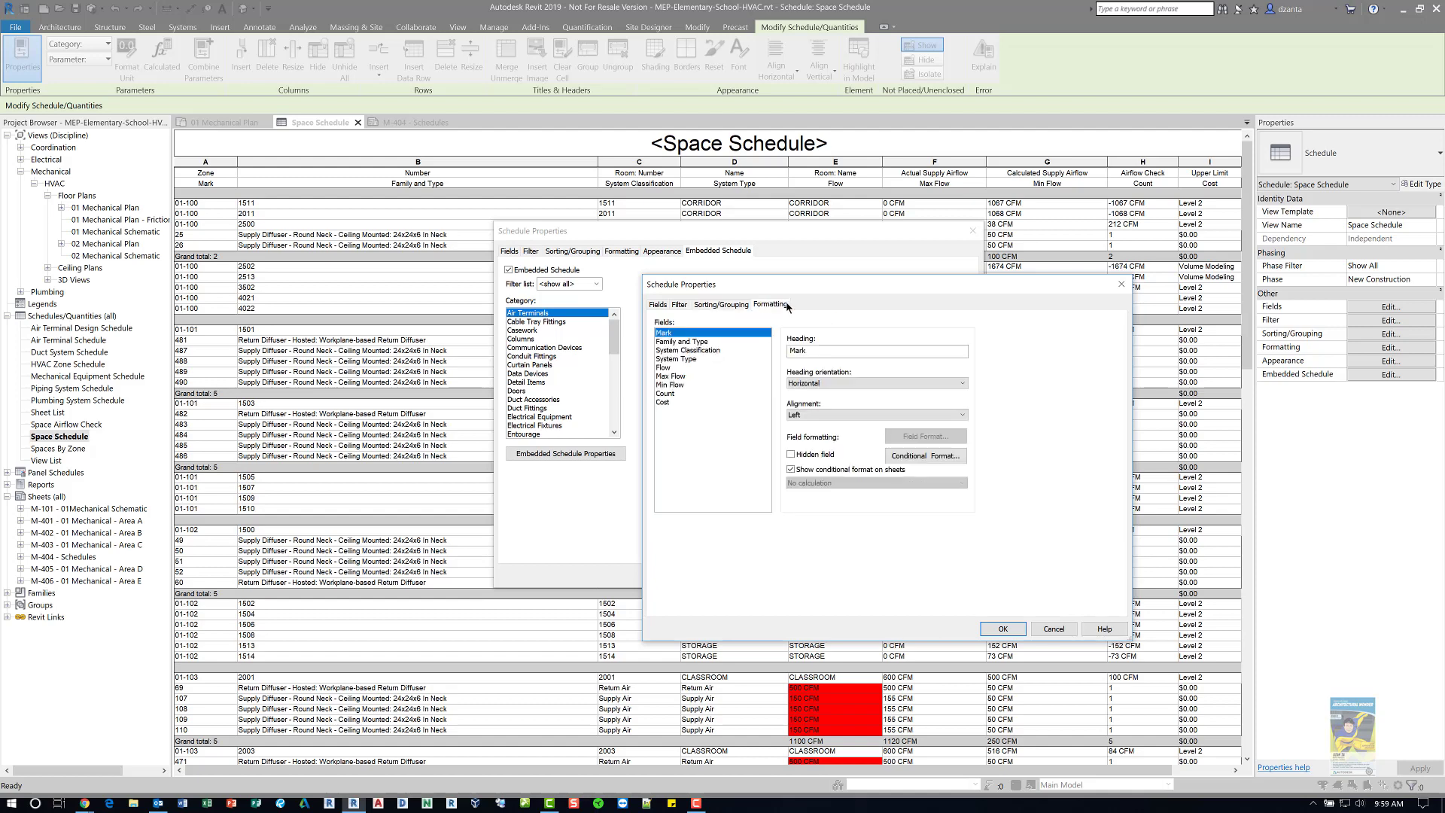
Review the Flow conditional format (Greater Than or Equal To 115 CFM, red) unchanged, and accept the settings.
left_click(686, 368)
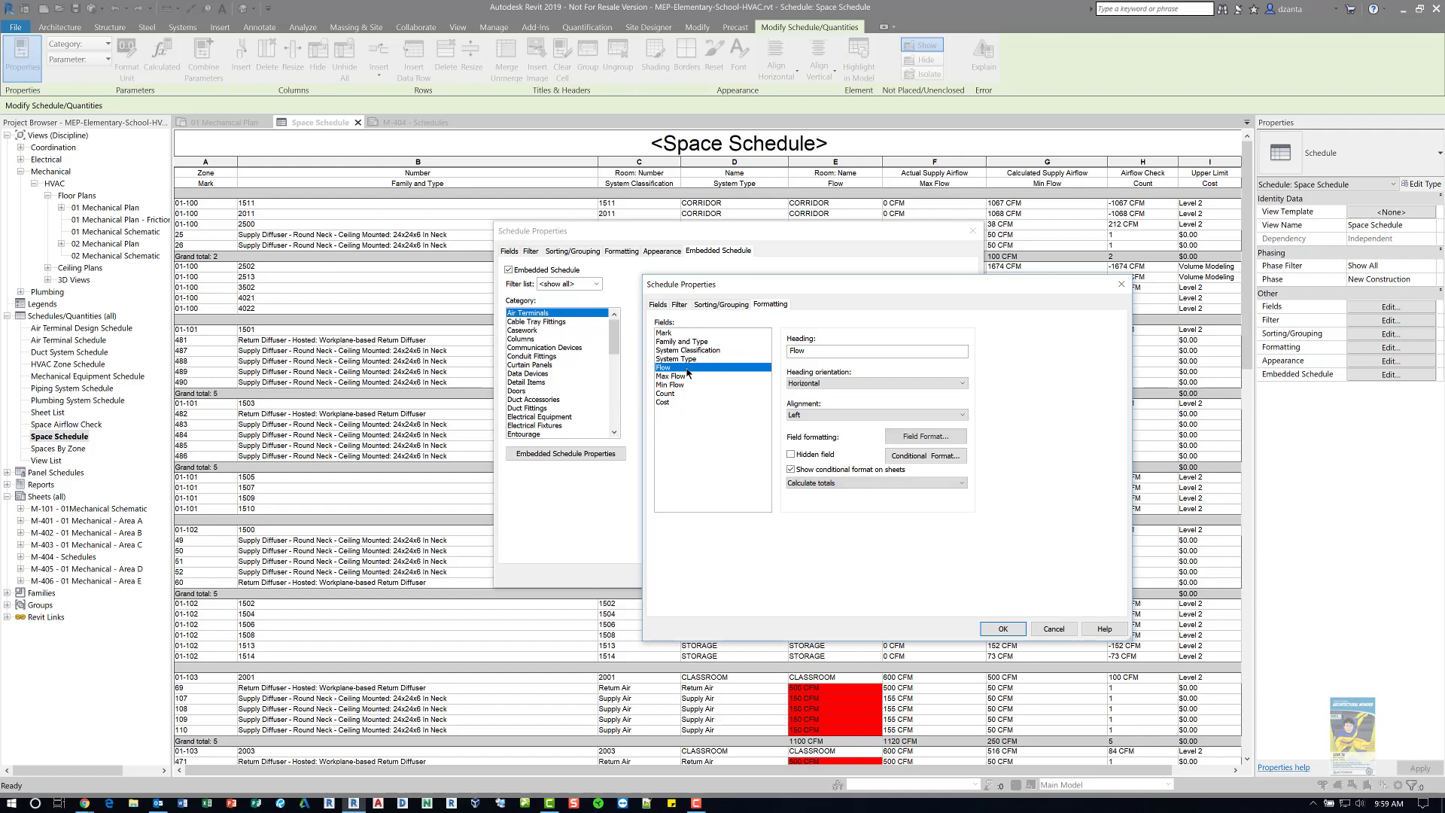
left_click(898, 457)
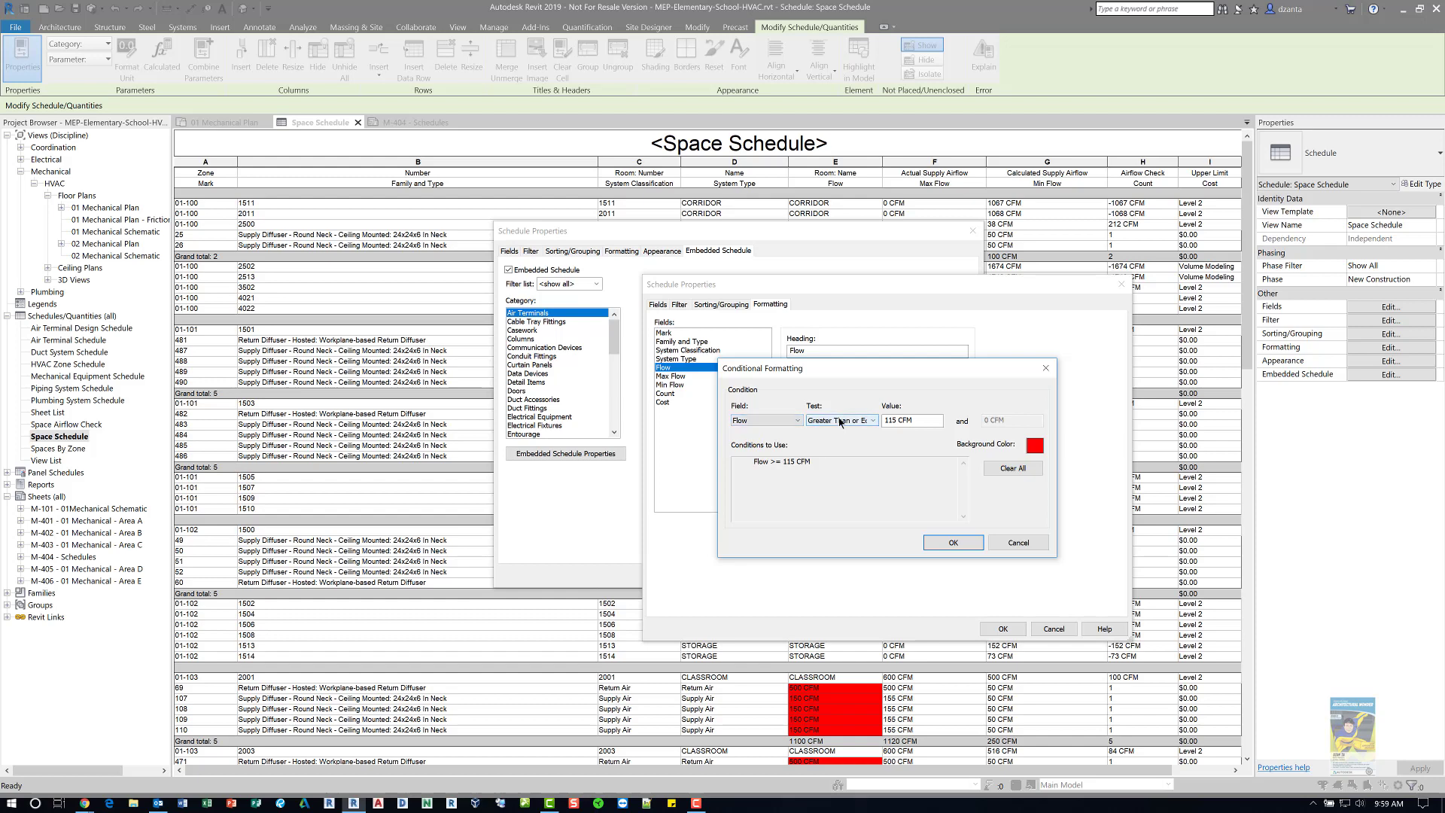
left_click(839, 421)
left_click(839, 422)
left_click(942, 421)
left_click(1001, 541)
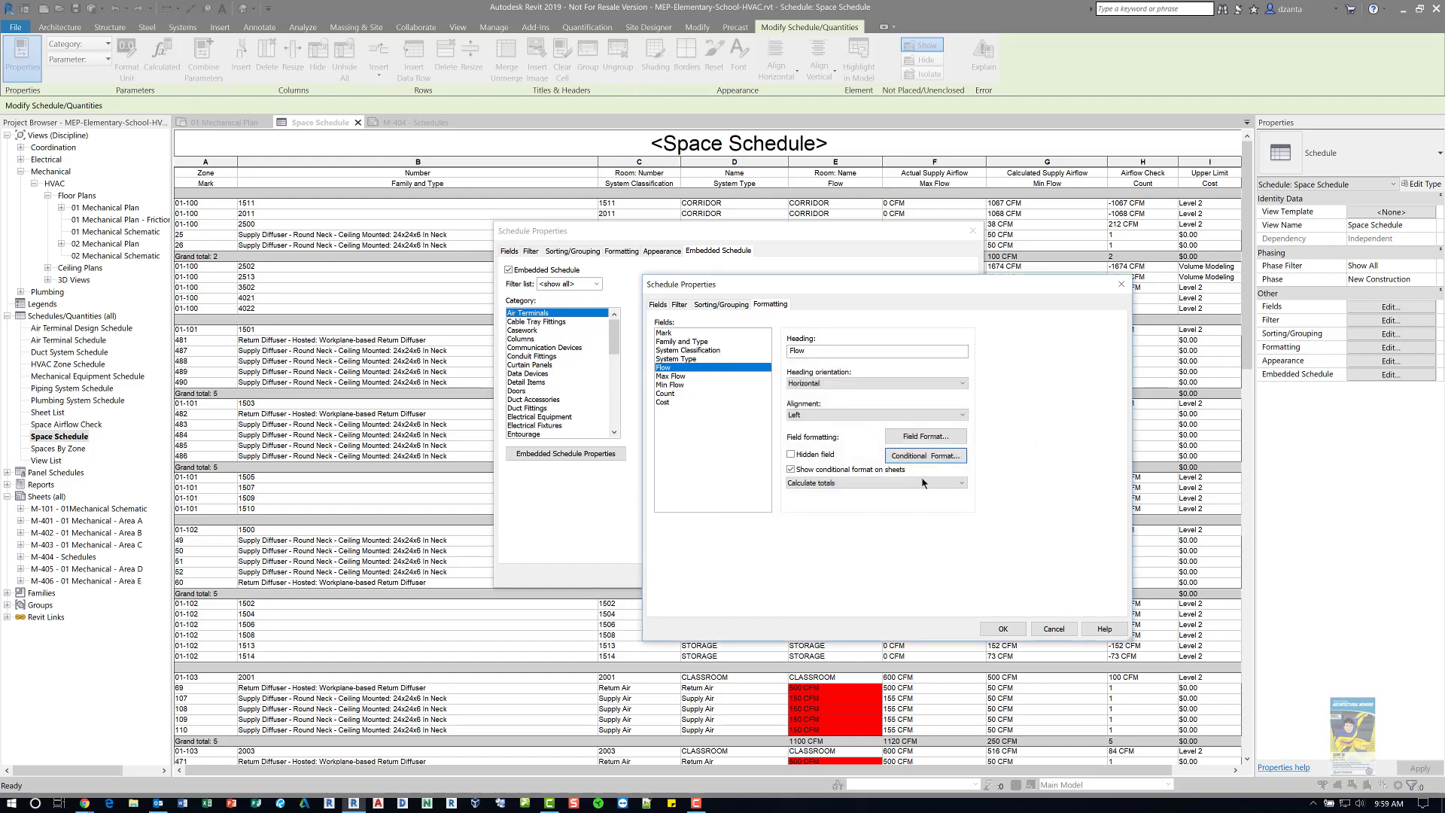
left_click(1004, 628)
Close Schedule Properties and switch to the M-404 - Schedules sheet.
left_click(864, 577)
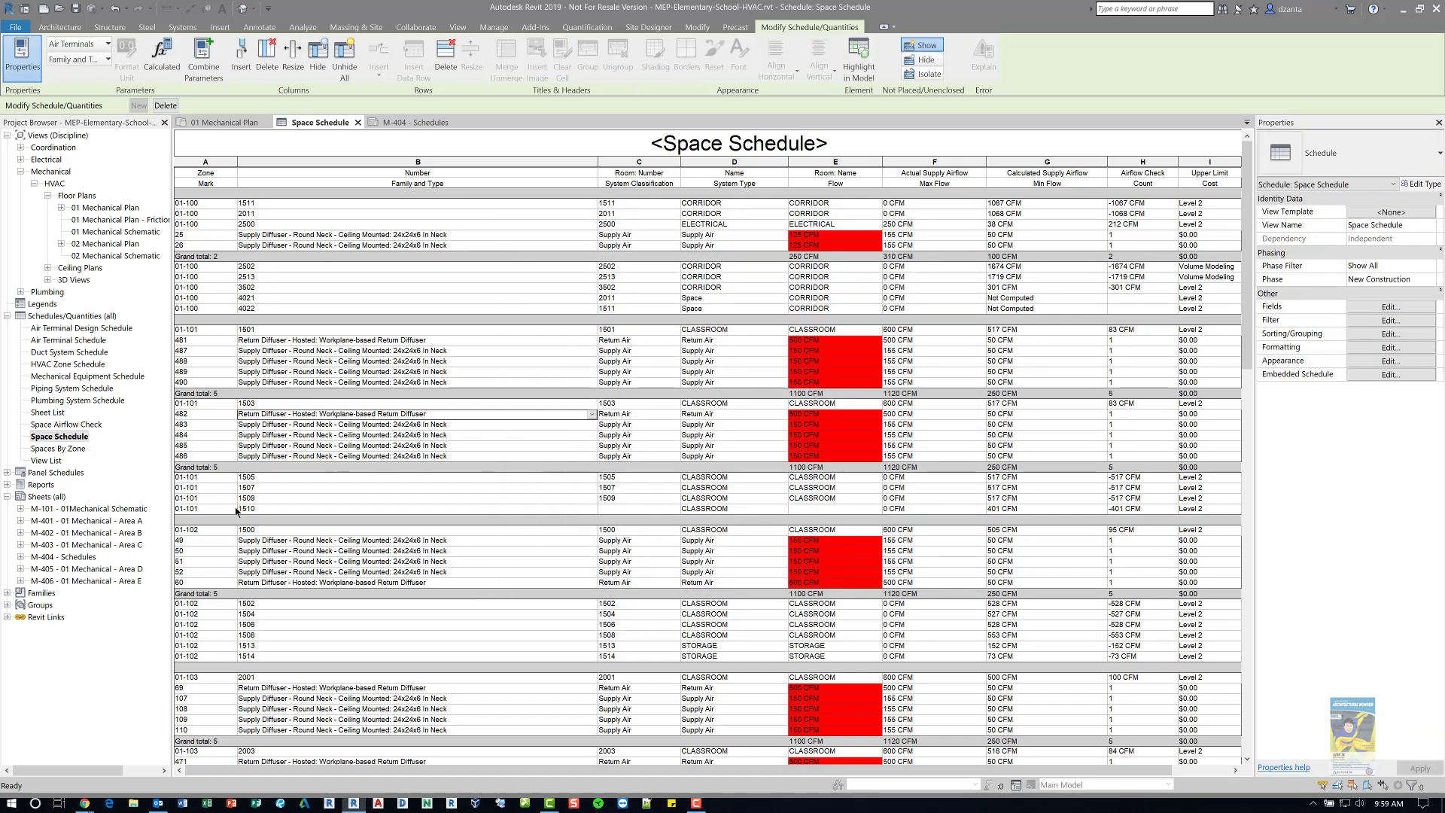
left_click(79, 558)
left_click(80, 560)
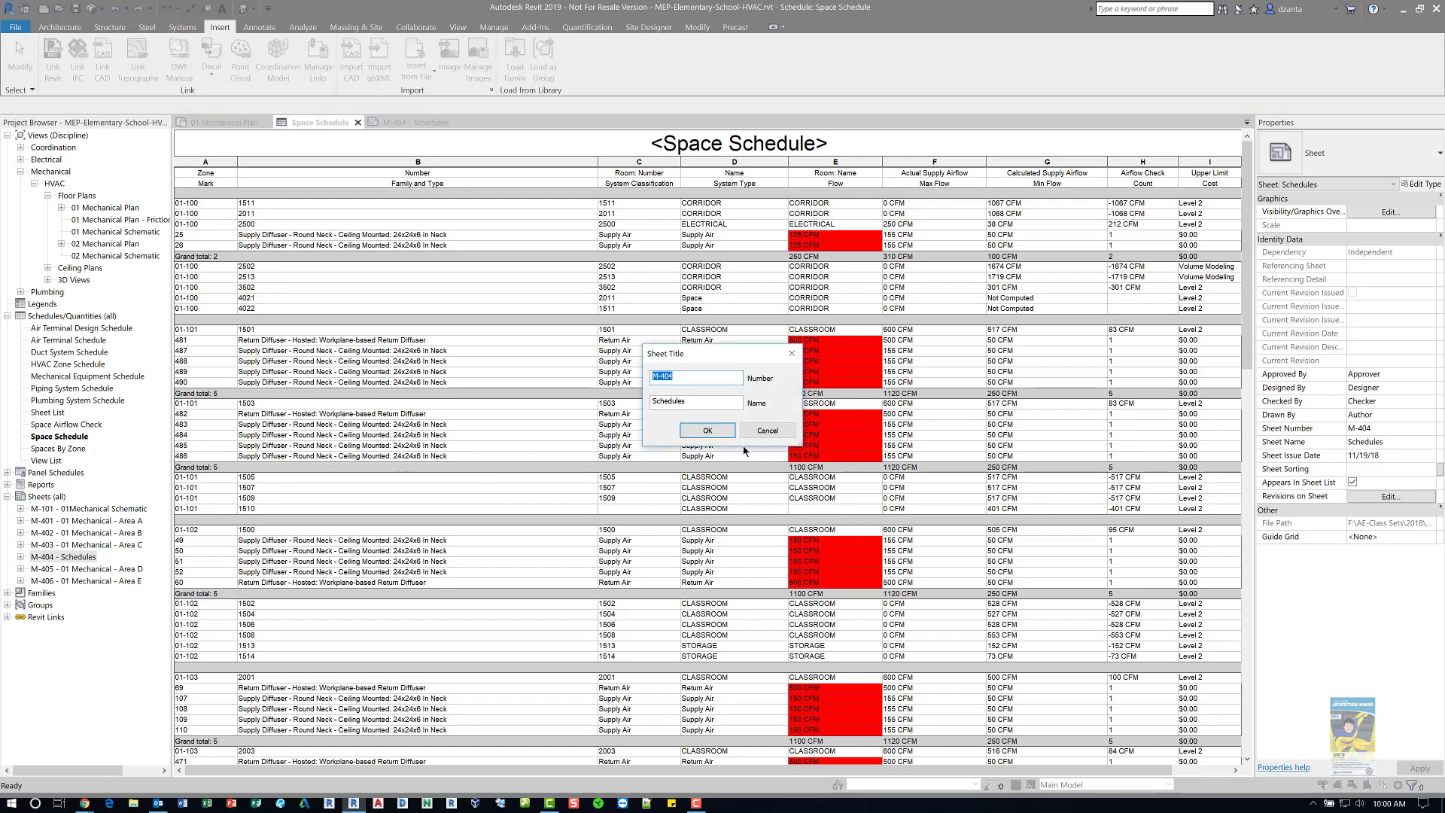
left_click(767, 431)
left_click(426, 122)
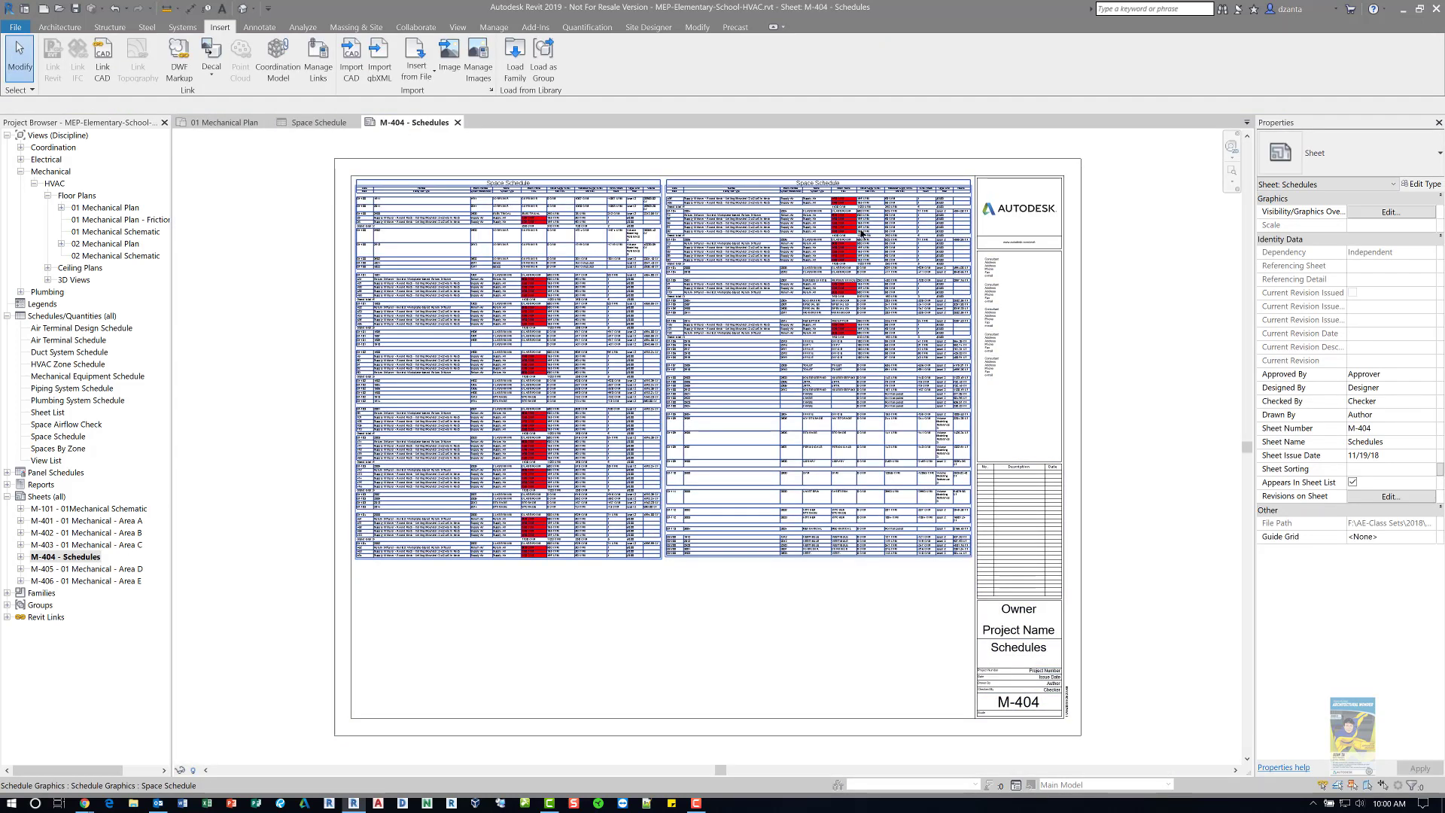
Zoom into the placed two-column Space Schedule showing the red-highlighted flow cells.
scroll(437, 215, "up", 4)
scroll(427, 242, "up", 3)
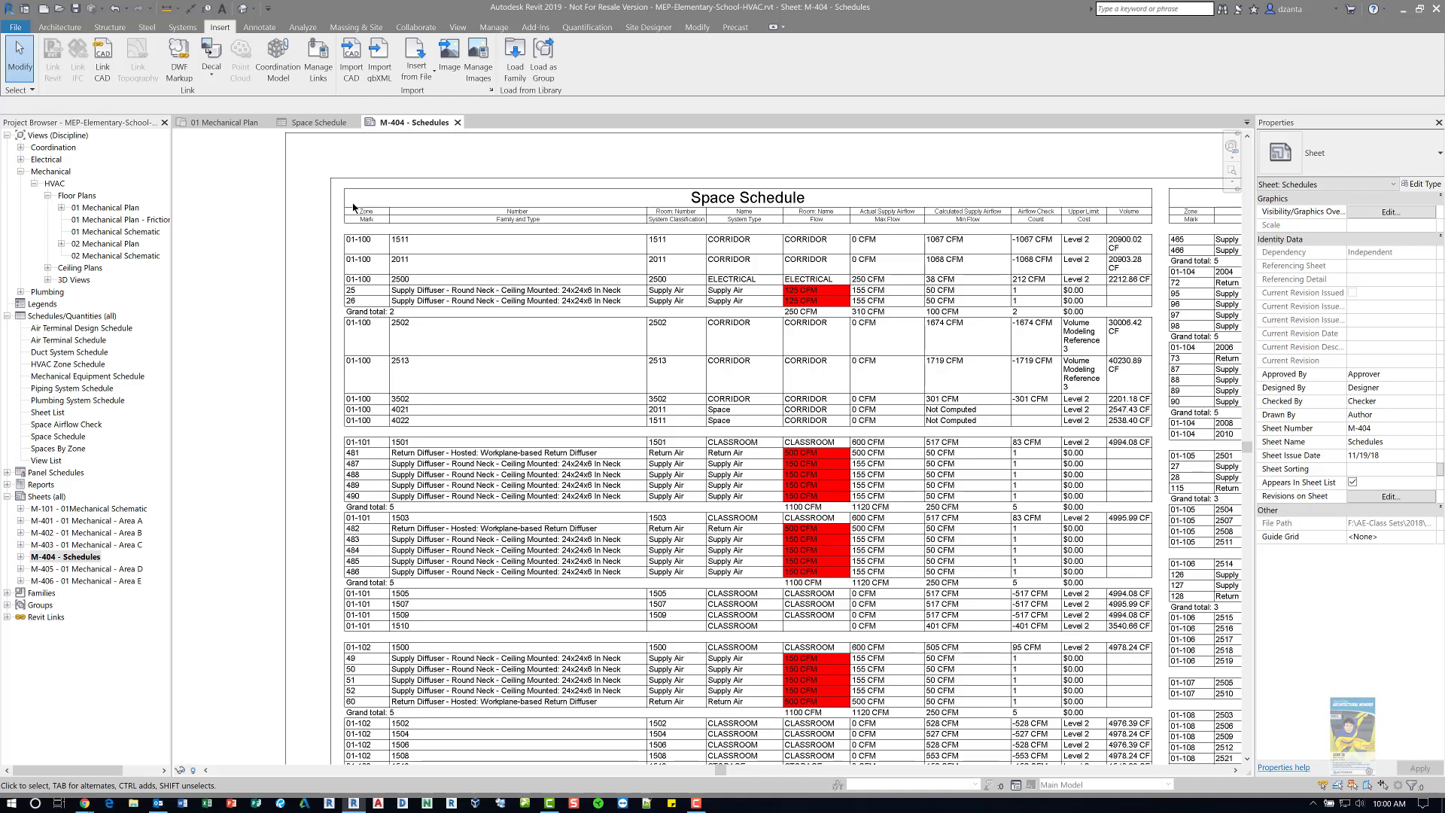
scroll(380, 225, "up", 2)
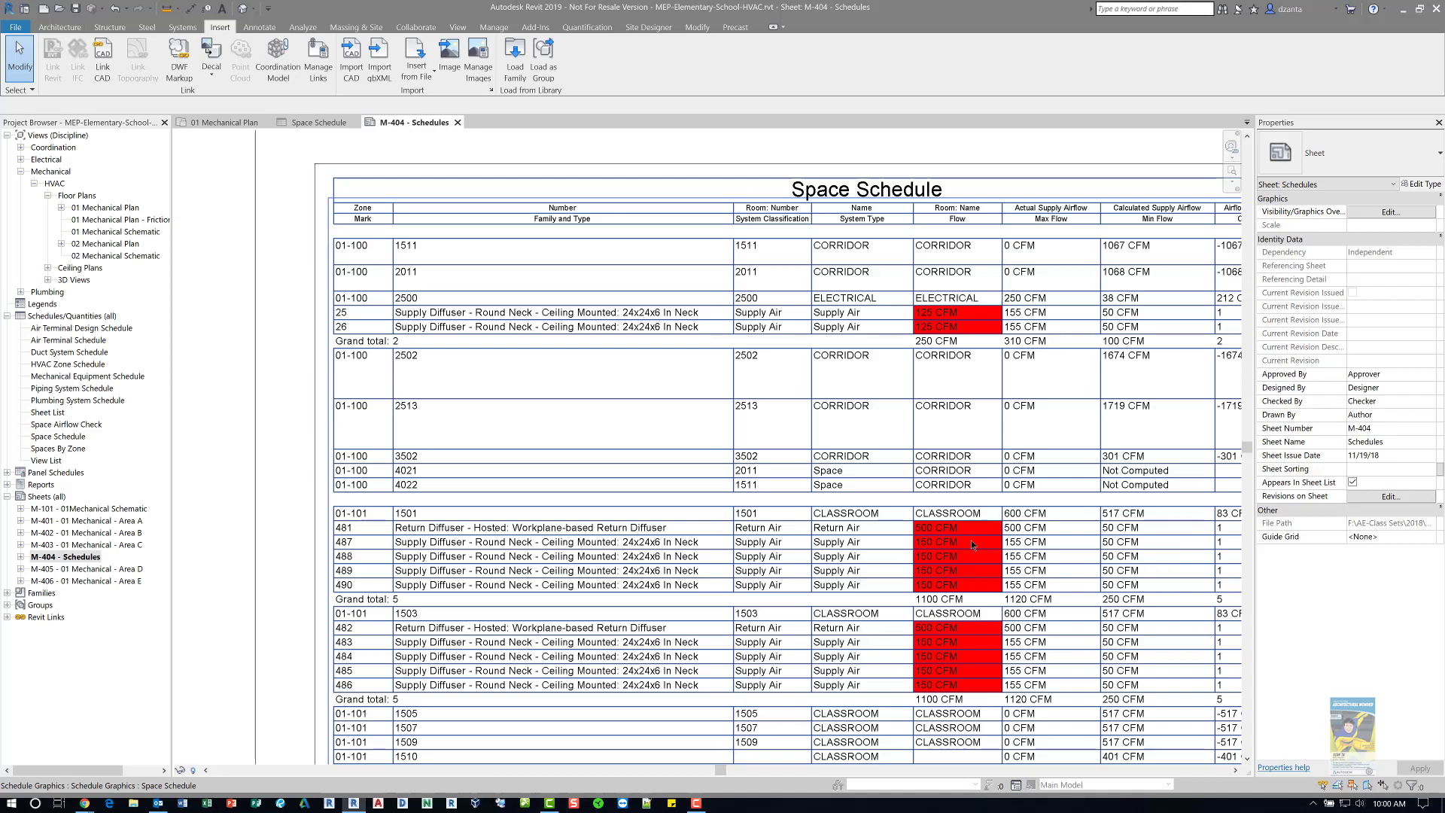
scroll(971, 538, "down", 5)
scroll(575, 354, "down", 4)
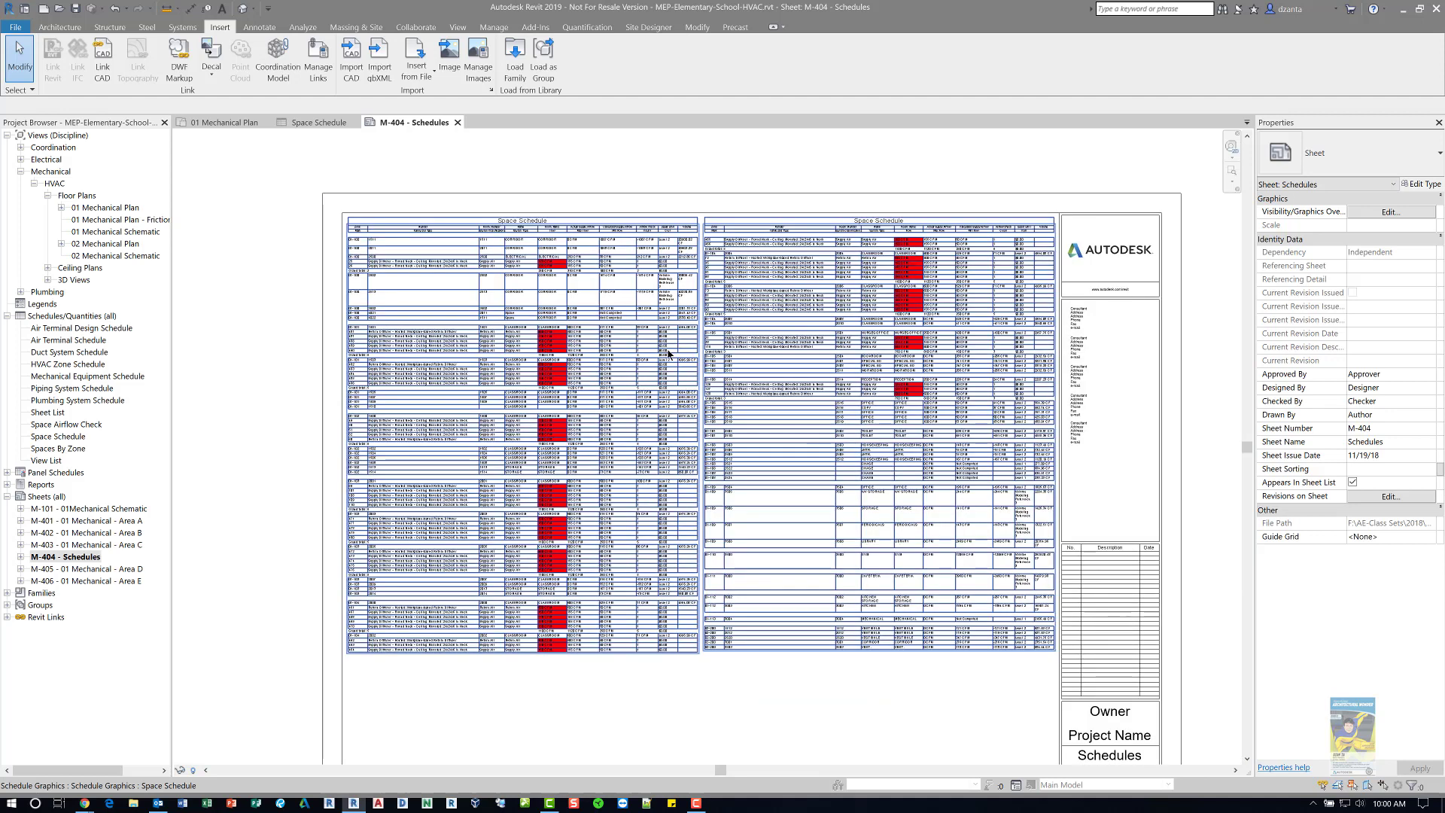